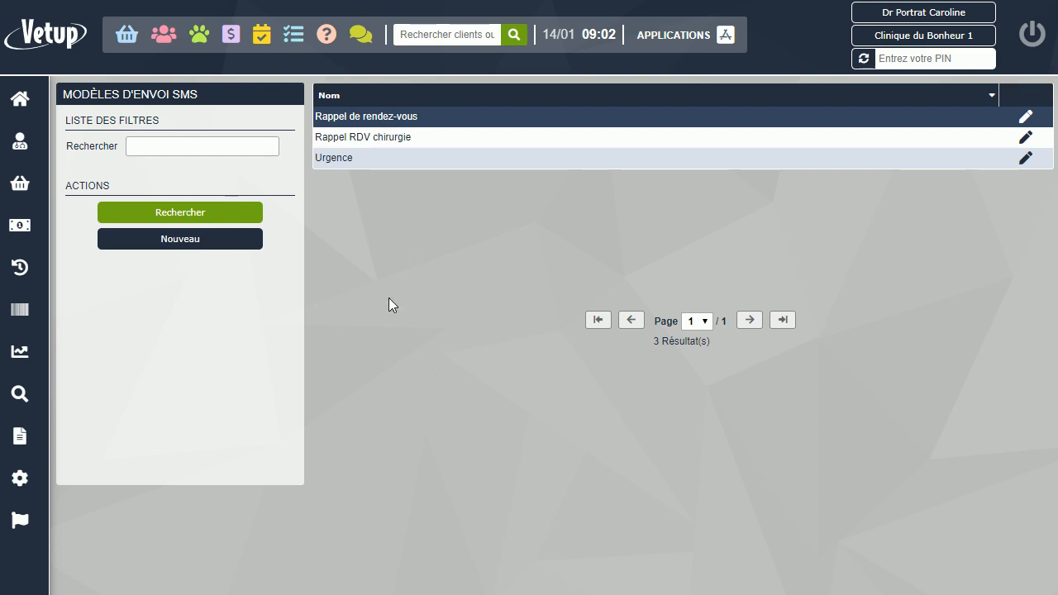
Open the list of SMS sending templates.
{"action": "left_click", "coordinate": [261, 37]}
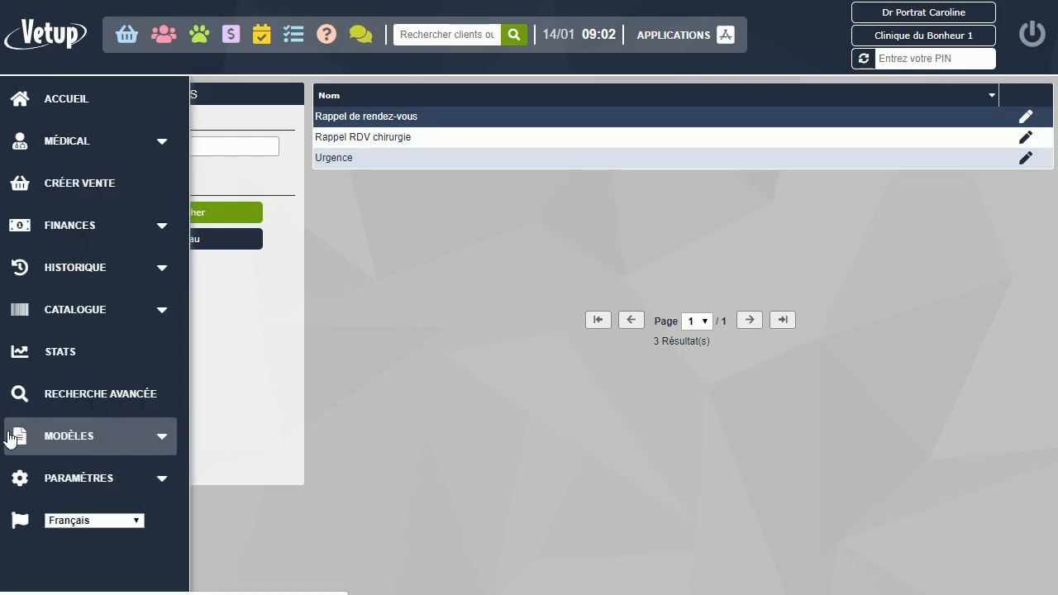
{"action": "left_click", "coordinate": [12, 438]}
{"action": "scroll", "coordinate": [90, 537], "scroll_direction": "down", "scroll_amount": 3}
{"action": "left_click", "coordinate": [66, 491]}
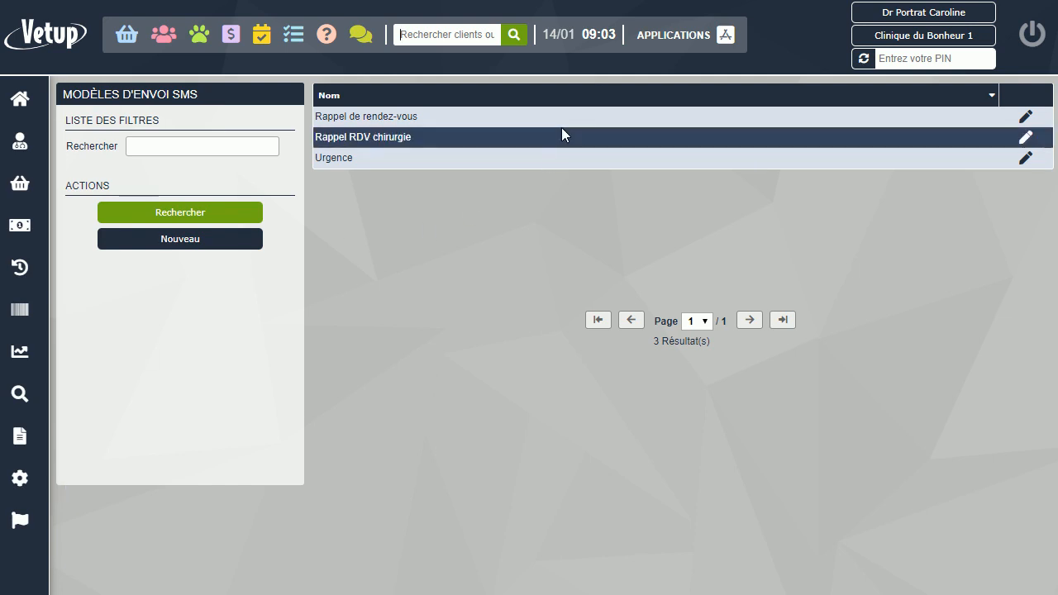
Review the message texts of the "Rappel de rendez-vous" and "Rappel RDV chirurgie" SMS templates.
{"action": "left_click", "coordinate": [539, 119]}
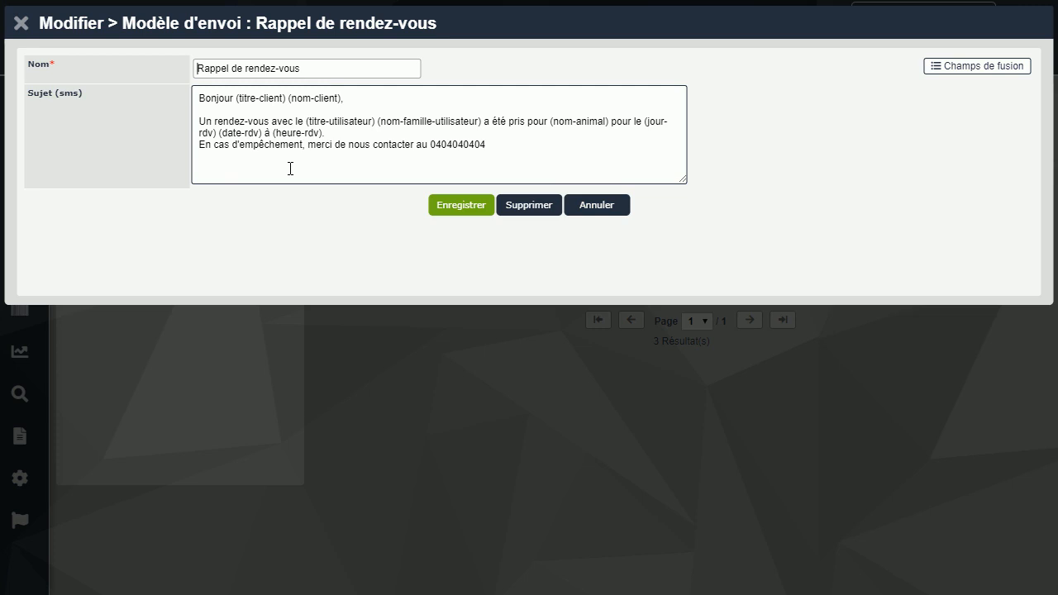
{"action": "left_click", "coordinate": [596, 199]}
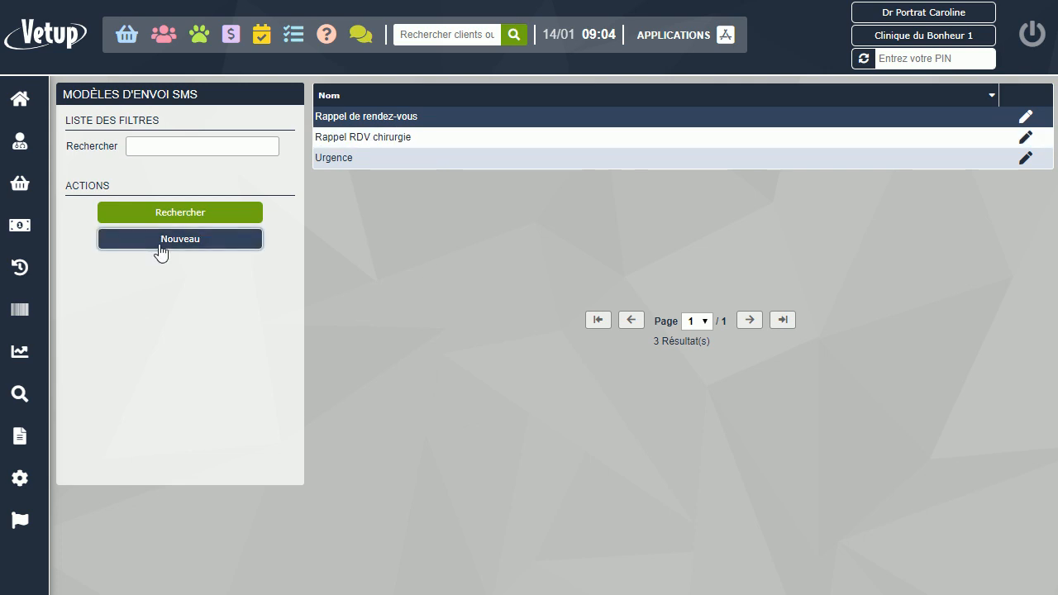
{"action": "mouse_move", "coordinate": [24, 378]}
{"action": "double_click", "coordinate": [443, 133]}
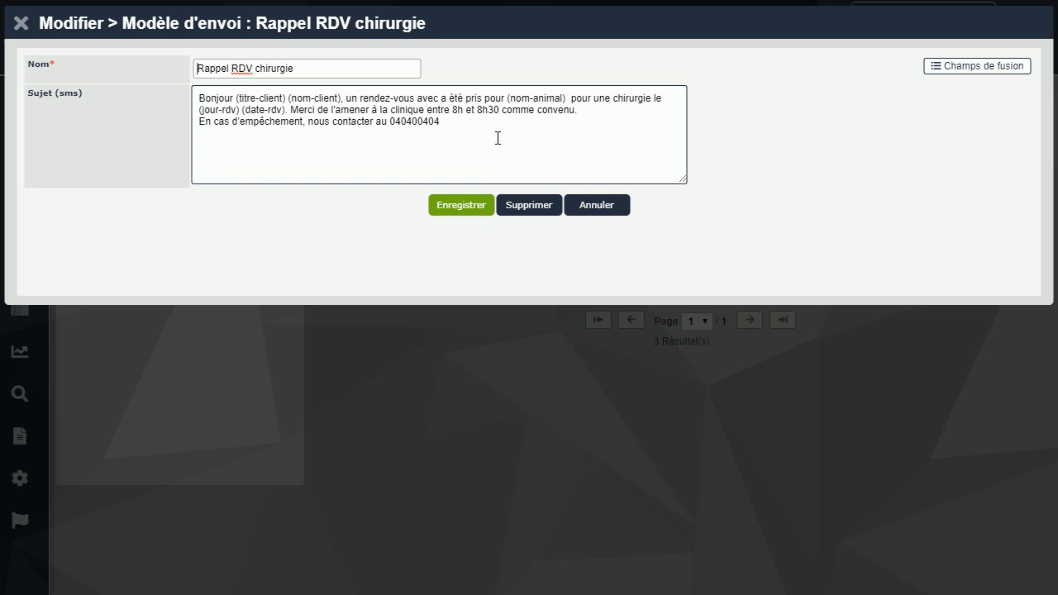
{"action": "left_click", "coordinate": [443, 207]}
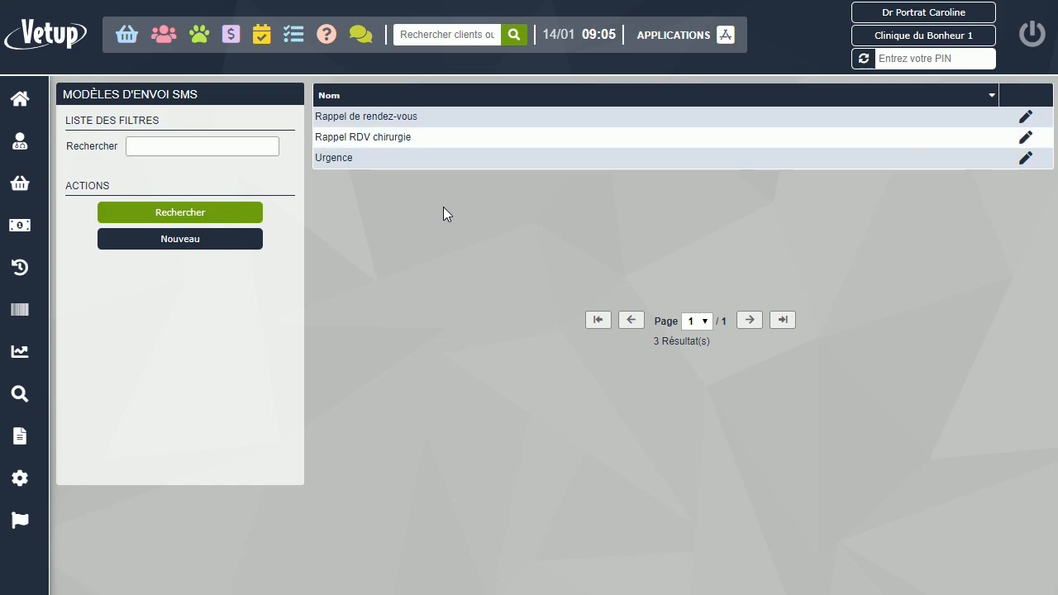
In the 14 January 2020 agenda, start a 10:00 appointment for the logged-in veterinarian, with the owner of Bulle de savon as client and that animal.
{"action": "left_click", "coordinate": [258, 39]}
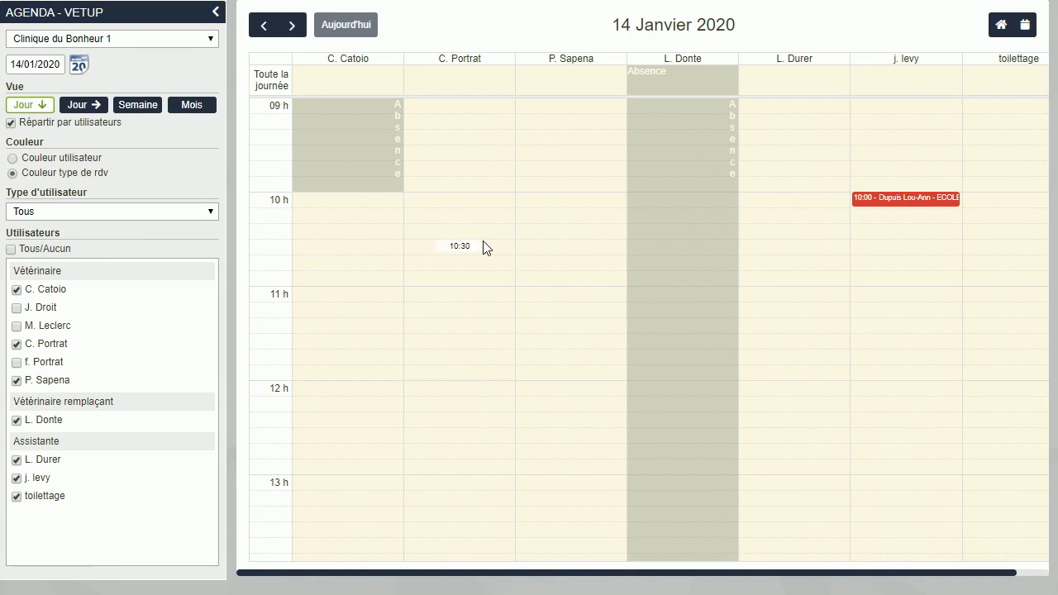
{"action": "left_click", "coordinate": [464, 199]}
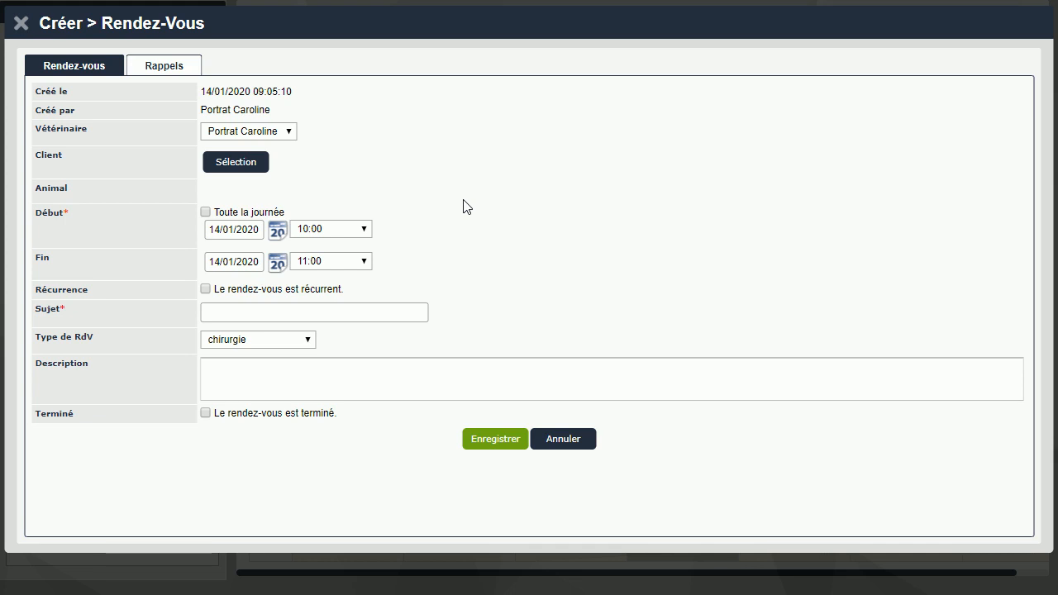
{"action": "left_click", "coordinate": [214, 157]}
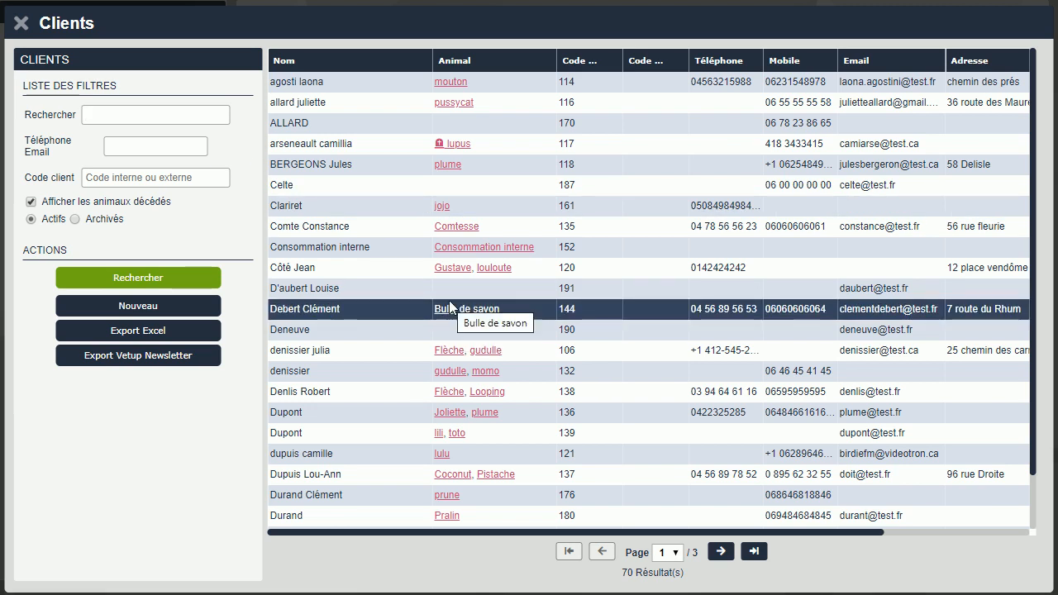
{"action": "left_click", "coordinate": [333, 309]}
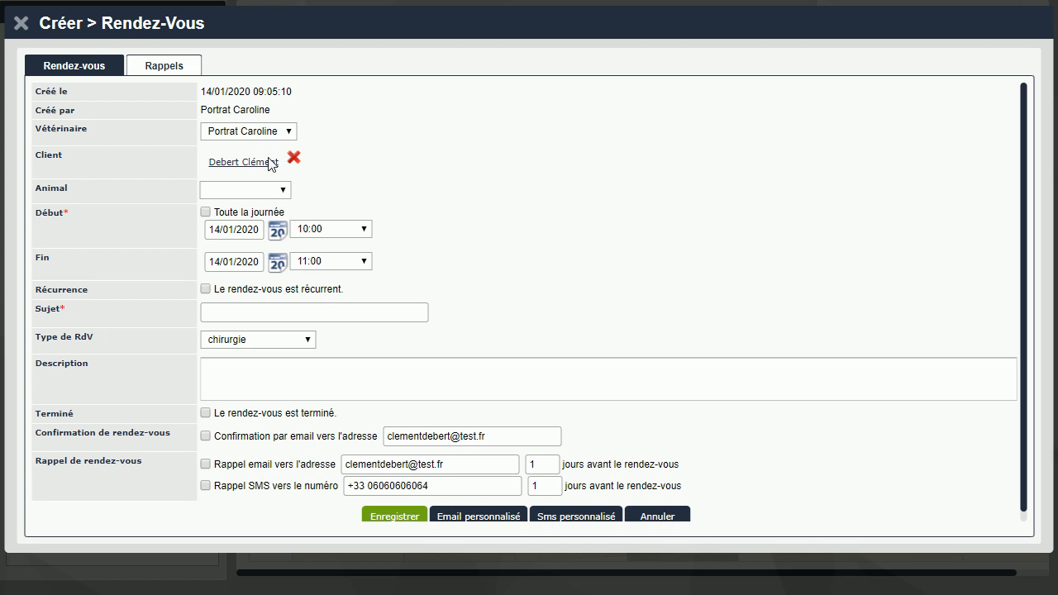
{"action": "left_click", "coordinate": [271, 190]}
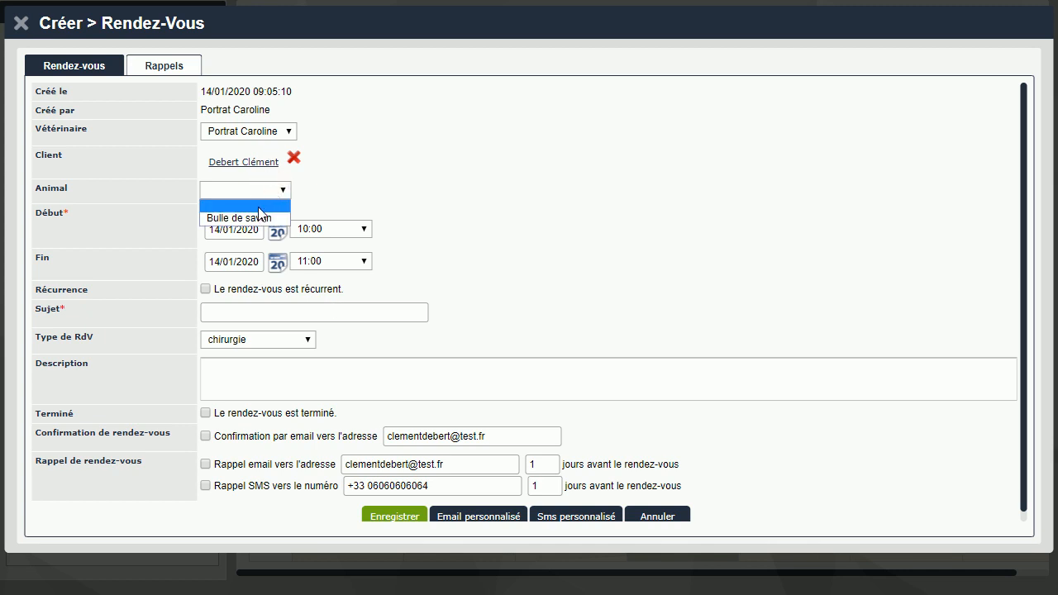
{"action": "left_click", "coordinate": [258, 218]}
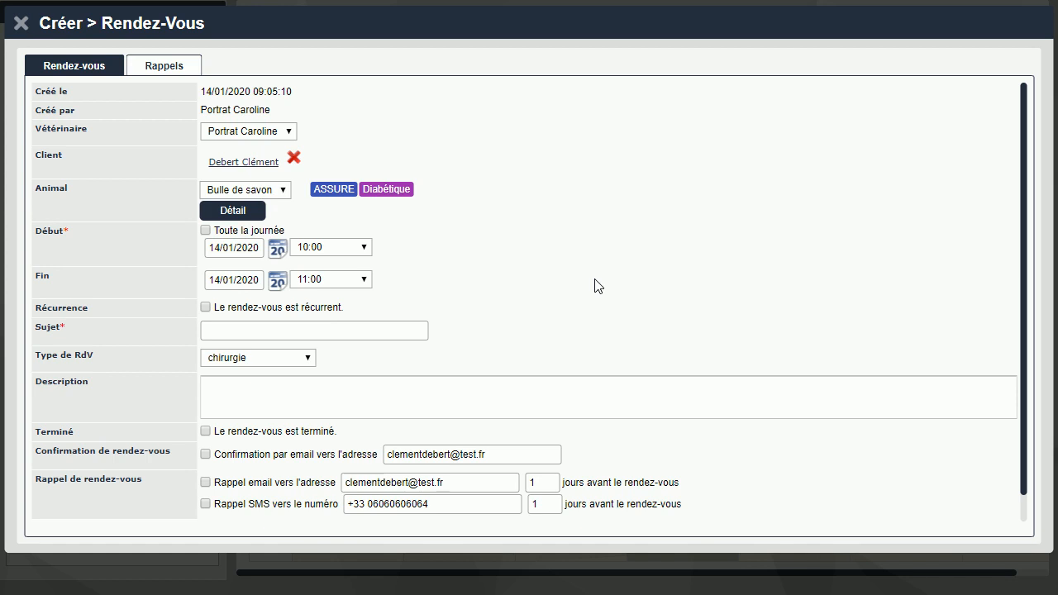
Set the appointment's start date to 20/01/2020.
{"action": "scroll", "coordinate": [598, 286], "scroll_direction": "down", "scroll_amount": 1}
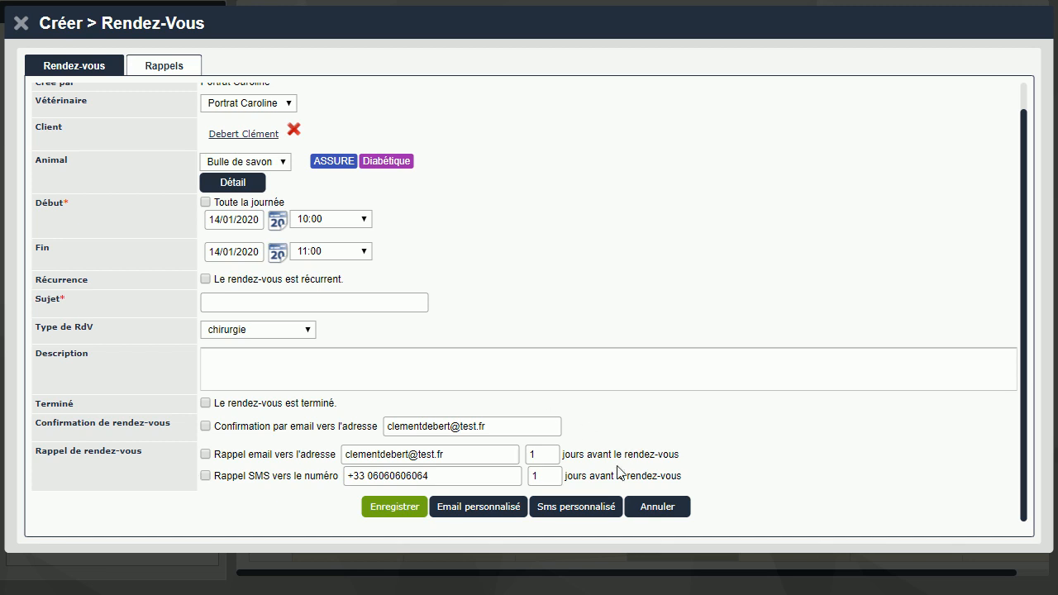
{"action": "left_click", "coordinate": [583, 507]}
{"action": "scroll", "coordinate": [578, 295], "scroll_direction": "up", "scroll_amount": 1}
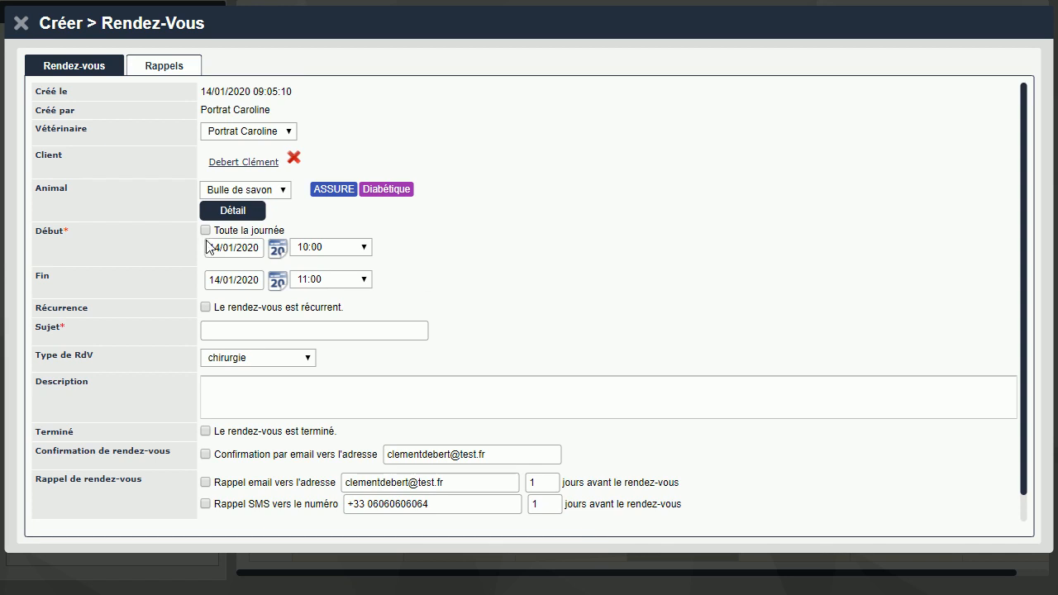
{"action": "left_click", "coordinate": [277, 249]}
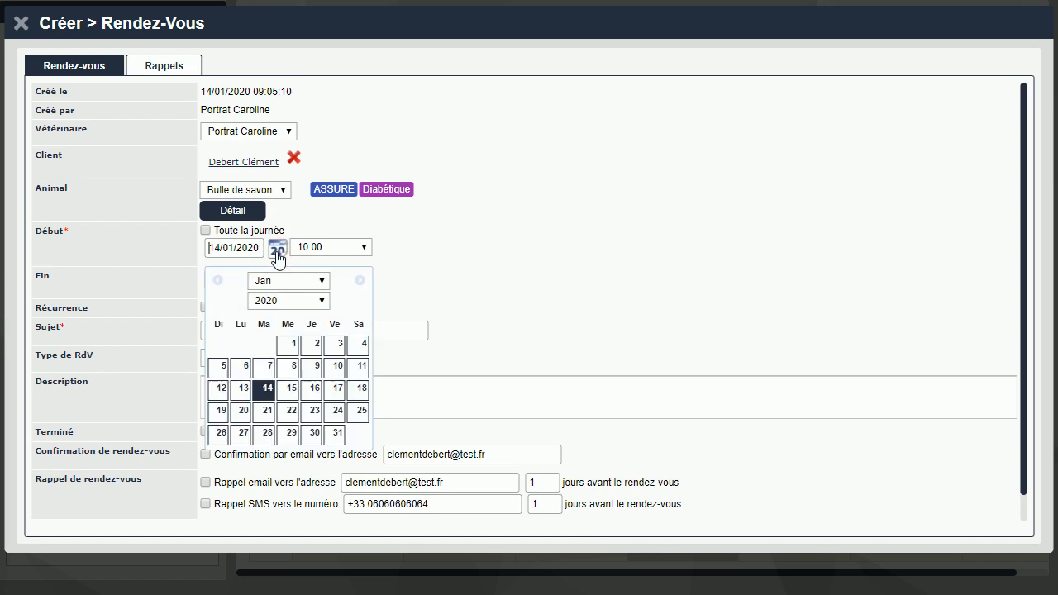
{"action": "left_click", "coordinate": [243, 416]}
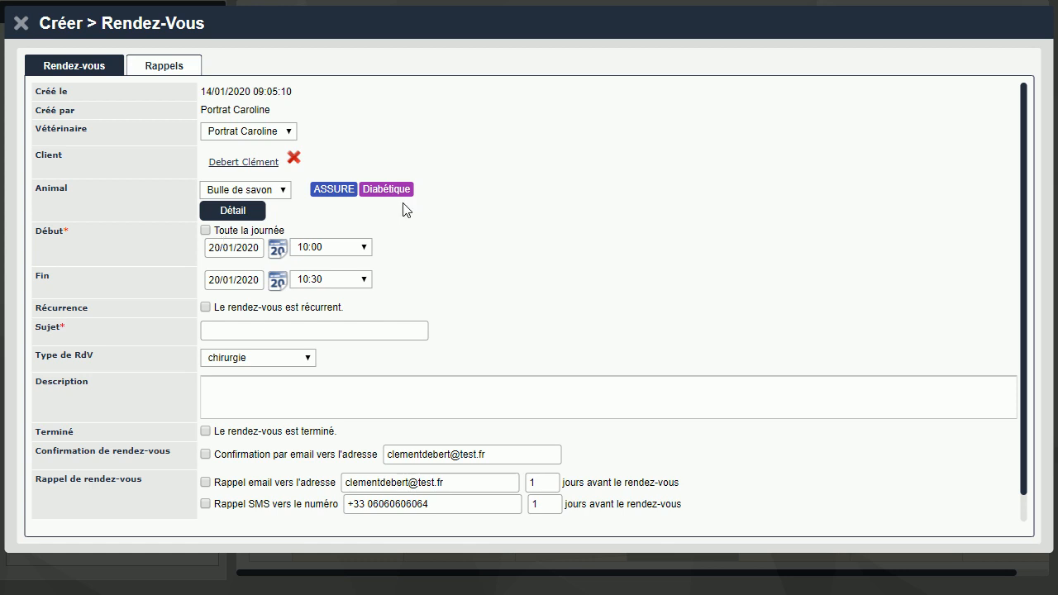
Try to compose a personalised SMS for the appointment before giving it a subject.
{"action": "scroll", "coordinate": [638, 192], "scroll_direction": "down", "scroll_amount": 1}
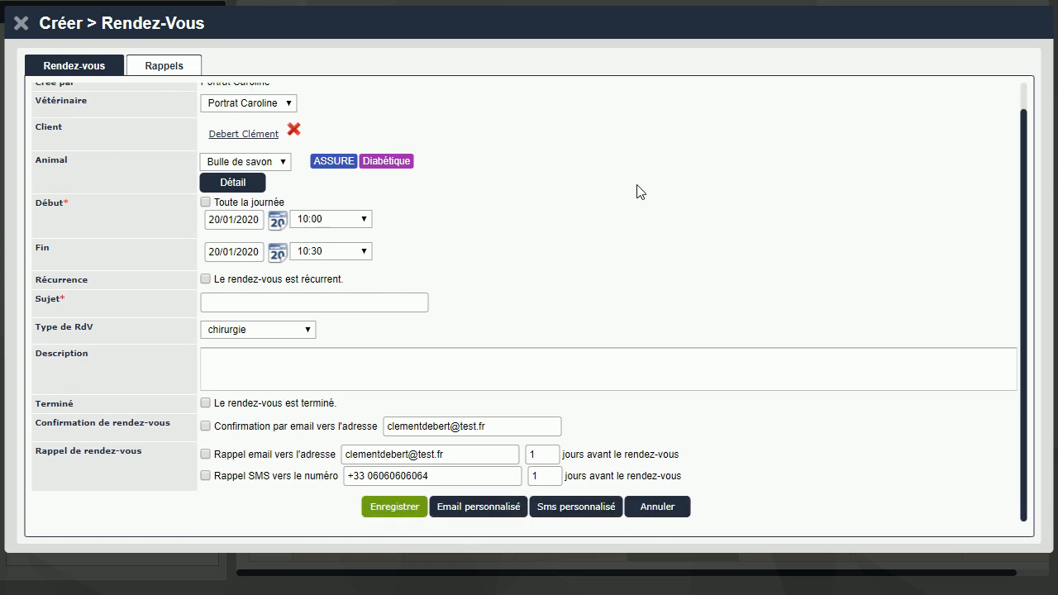
{"action": "left_click", "coordinate": [574, 516]}
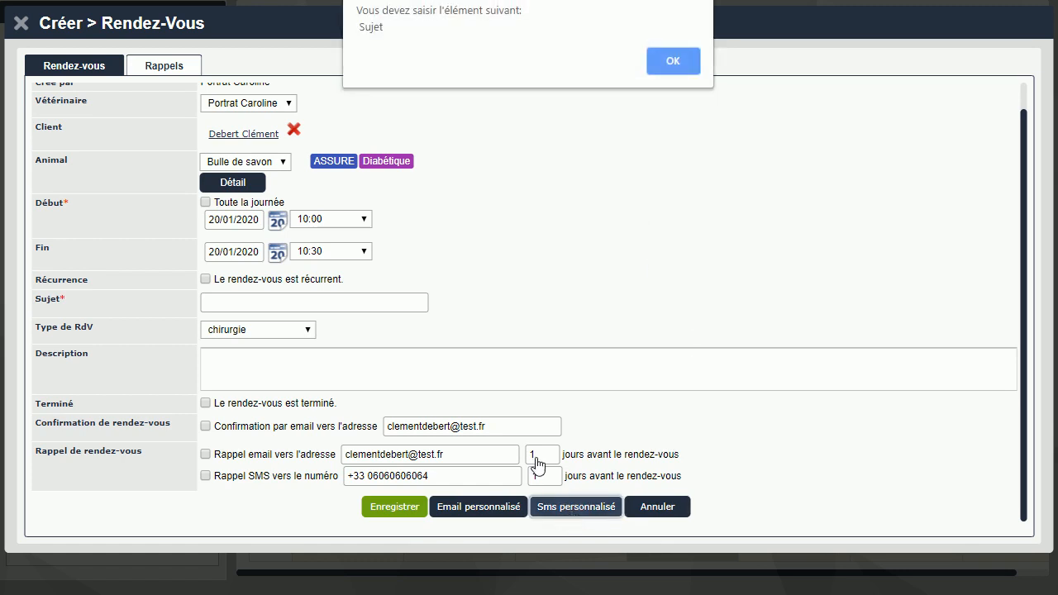
{"action": "left_click", "coordinate": [662, 61]}
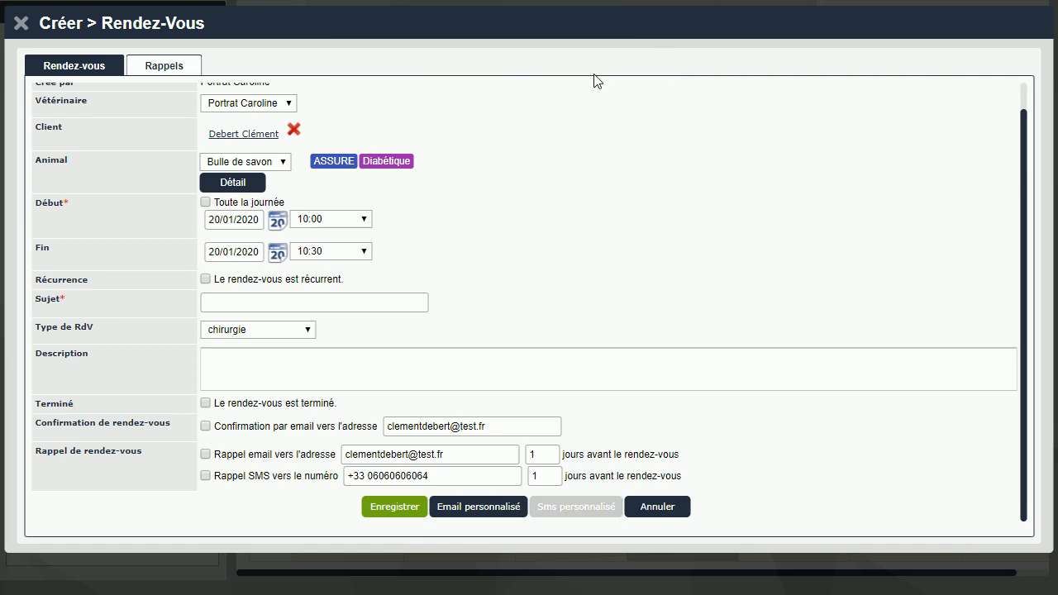
Enter "Ovario" as the appointment's subject and start a personalised SMS for it.
{"action": "left_click", "coordinate": [223, 307]}
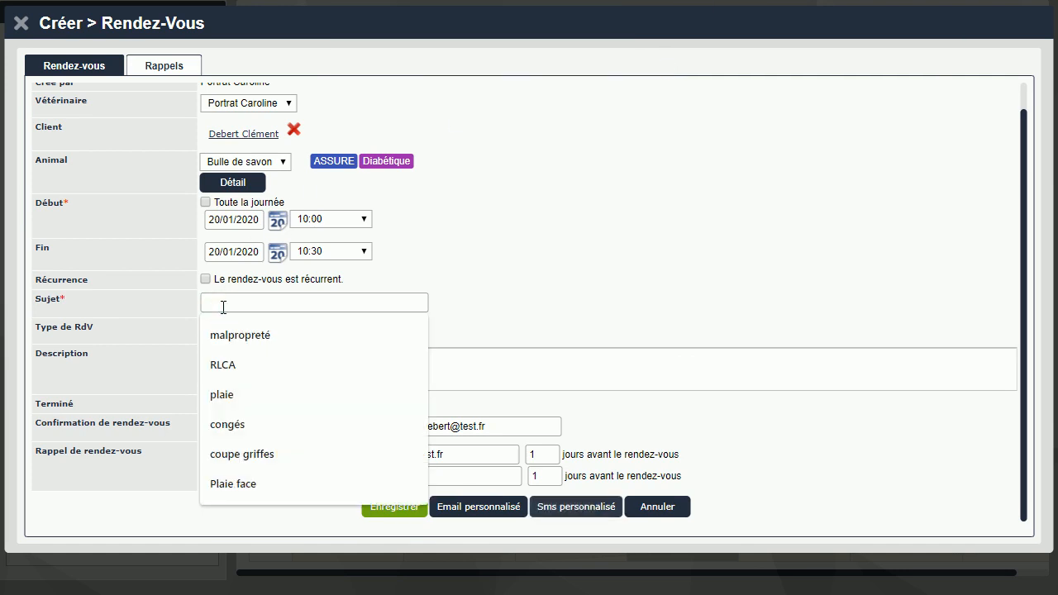
{"action": "type", "text": "Ovario"}
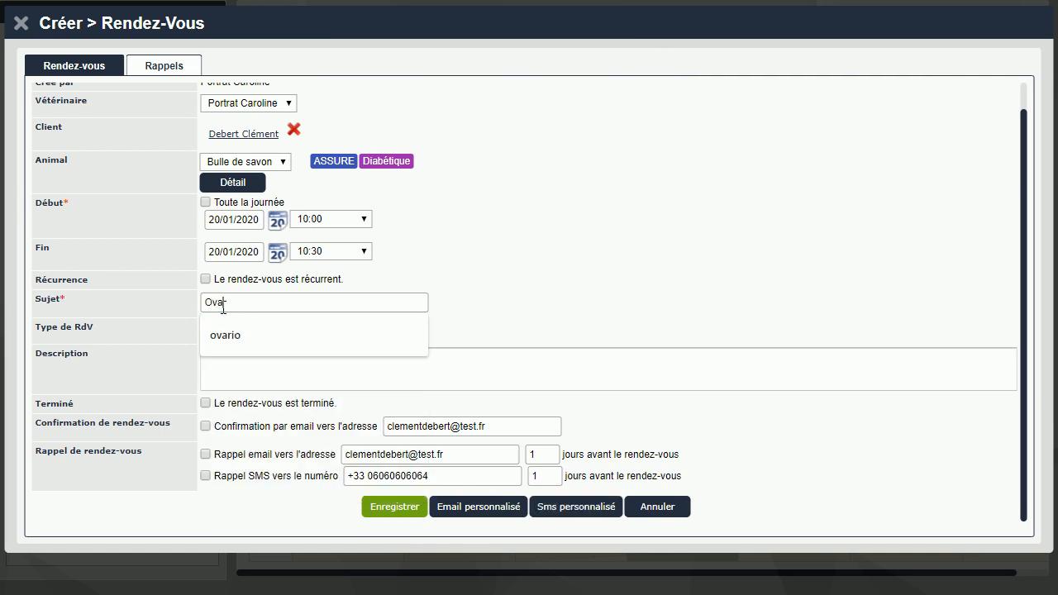
{"action": "left_click", "coordinate": [566, 506]}
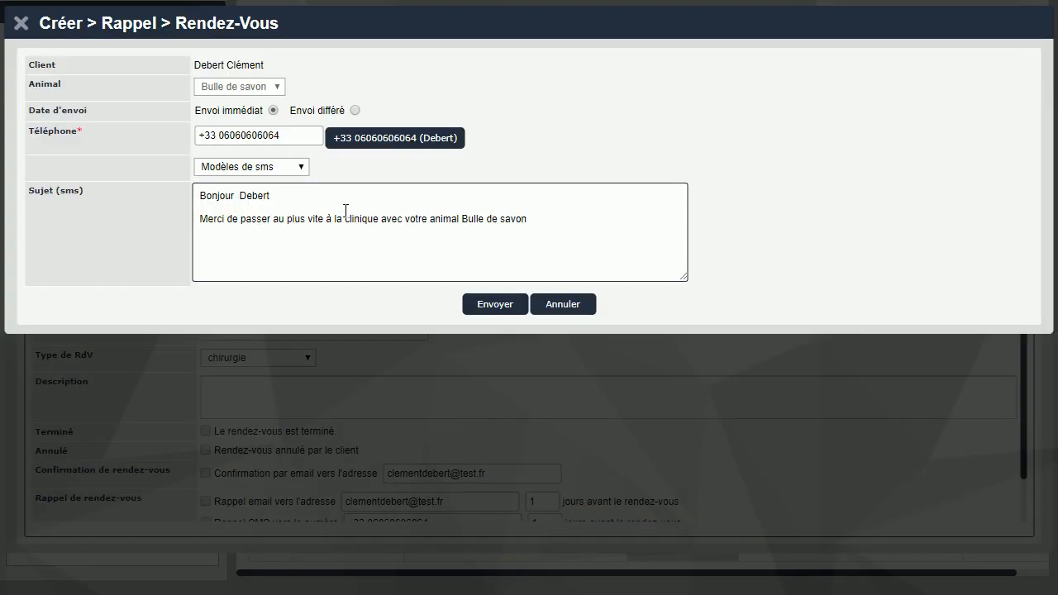
Schedule the SMS for deferred sending on 18/01/2020.
{"action": "left_click", "coordinate": [355, 111]}
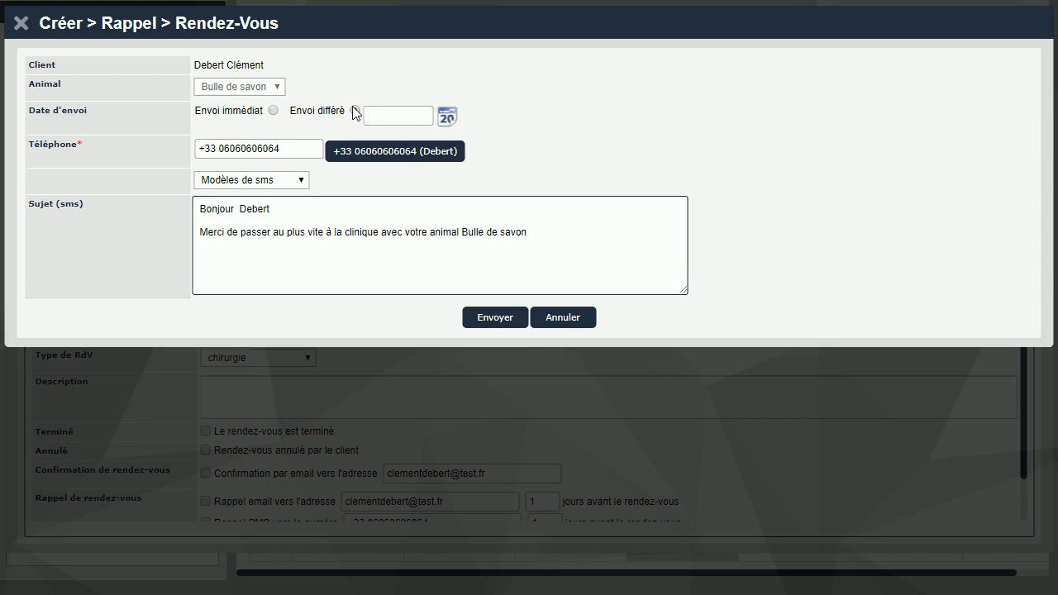
{"action": "left_click", "coordinate": [447, 118]}
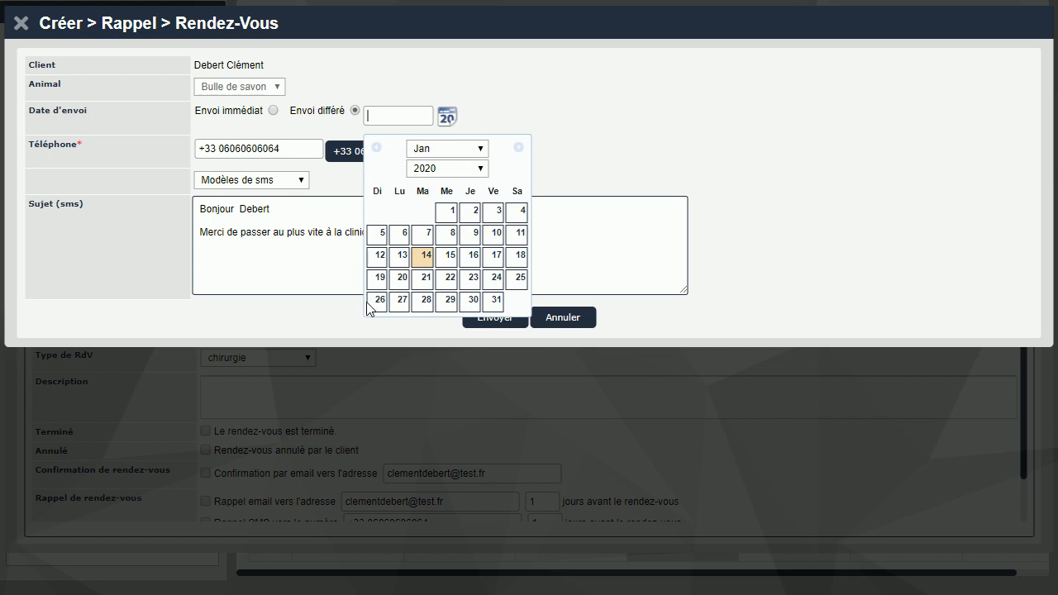
{"action": "left_click", "coordinate": [518, 260]}
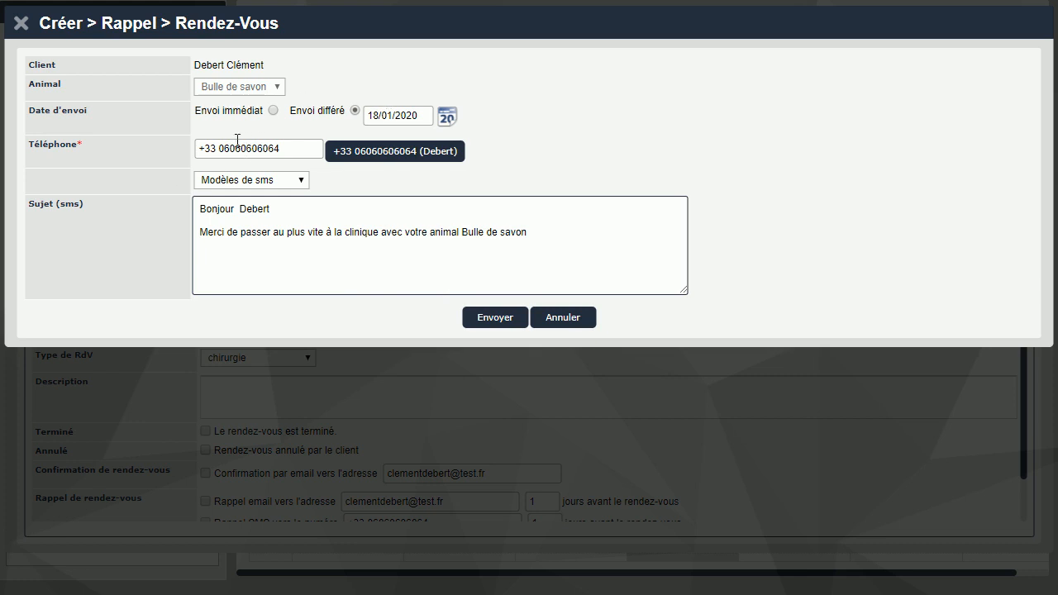
Fill the message from the "Rappel RDV chirurgie" template and submit the SMS reminder.
{"action": "left_click", "coordinate": [287, 184]}
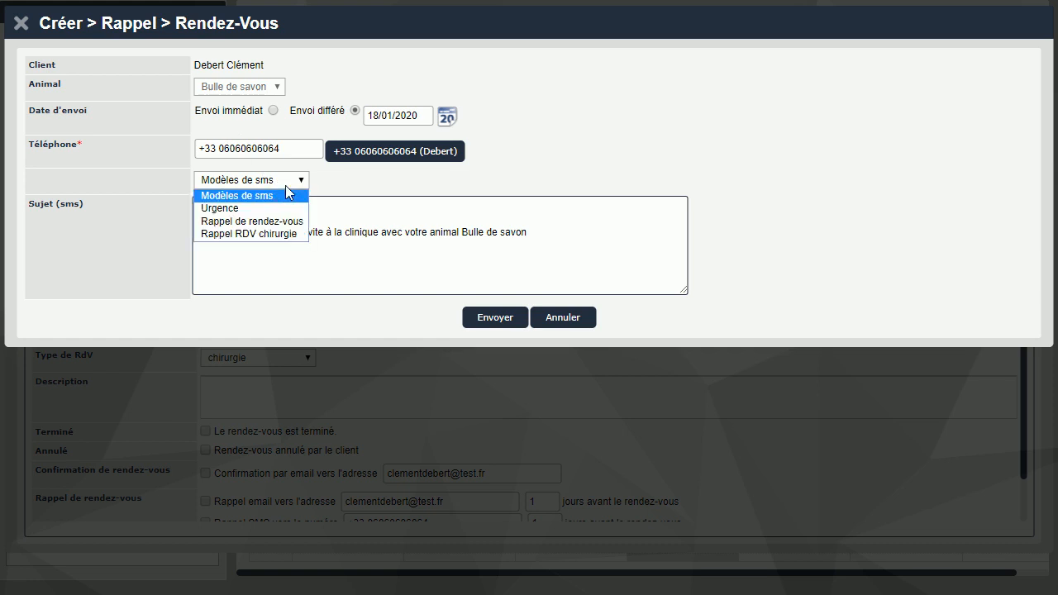
{"action": "left_click", "coordinate": [256, 234]}
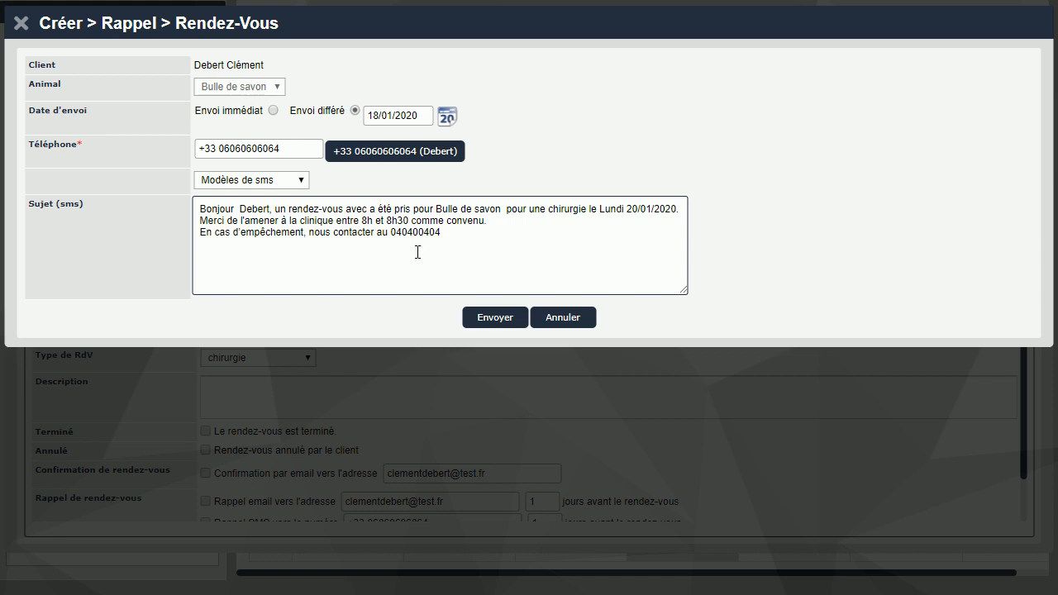
{"action": "left_click", "coordinate": [496, 323]}
{"action": "left_click", "coordinate": [503, 325]}
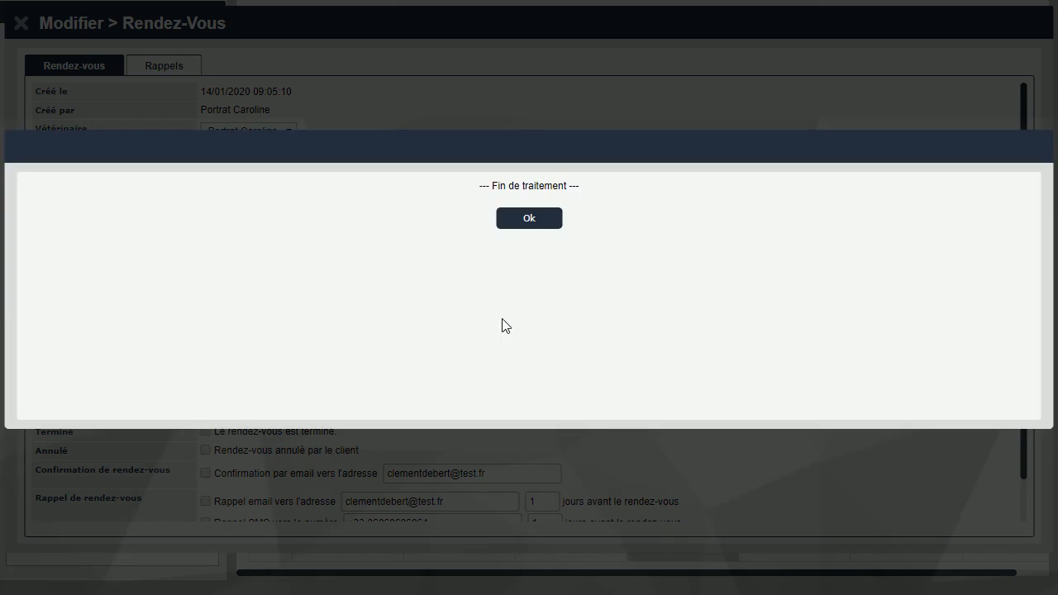
{"action": "left_click", "coordinate": [531, 218]}
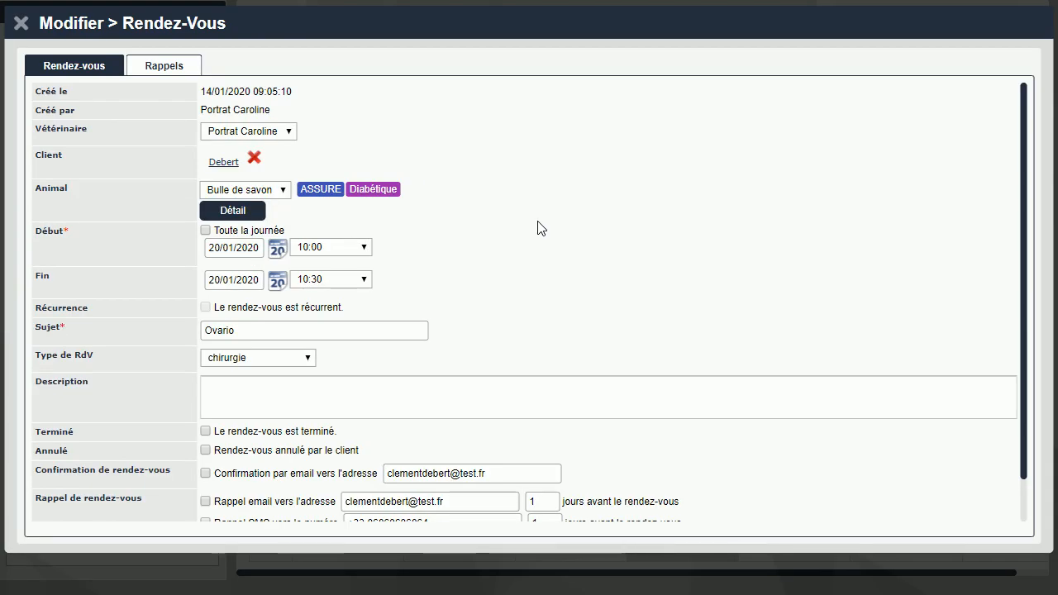